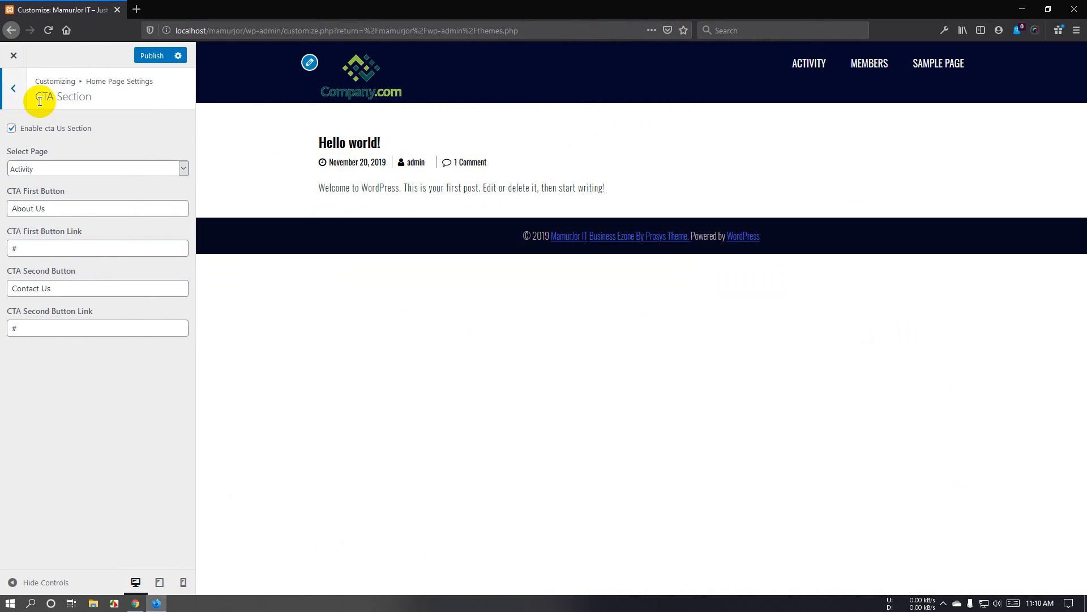
Review the CTA section's enable option and the pages that can be assigned to it
{"action": "left_click_drag", "start_coordinate": [36, 97], "coordinate": [53, 96]}
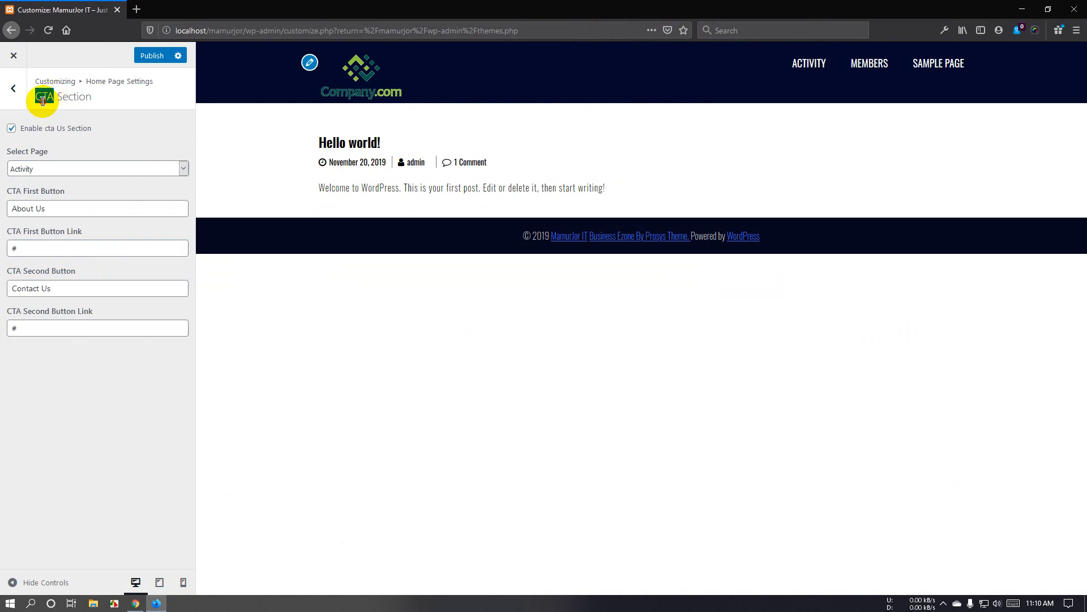
{"action": "left_click", "coordinate": [44, 98]}
{"action": "left_click", "coordinate": [51, 134]}
{"action": "left_click", "coordinate": [51, 133]}
{"action": "left_click", "coordinate": [74, 169]}
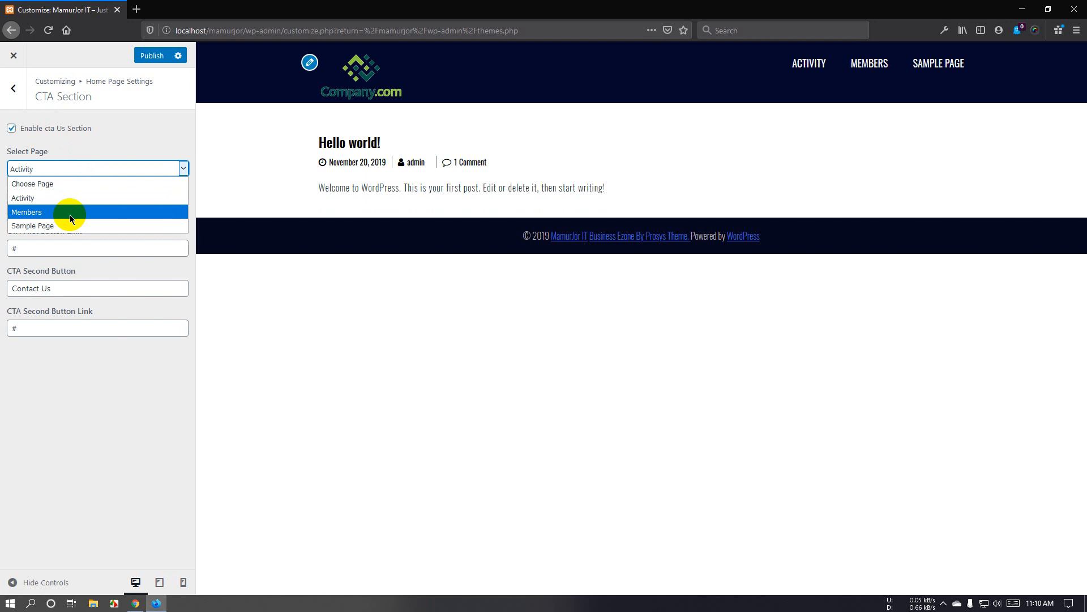
{"action": "left_click", "coordinate": [75, 173]}
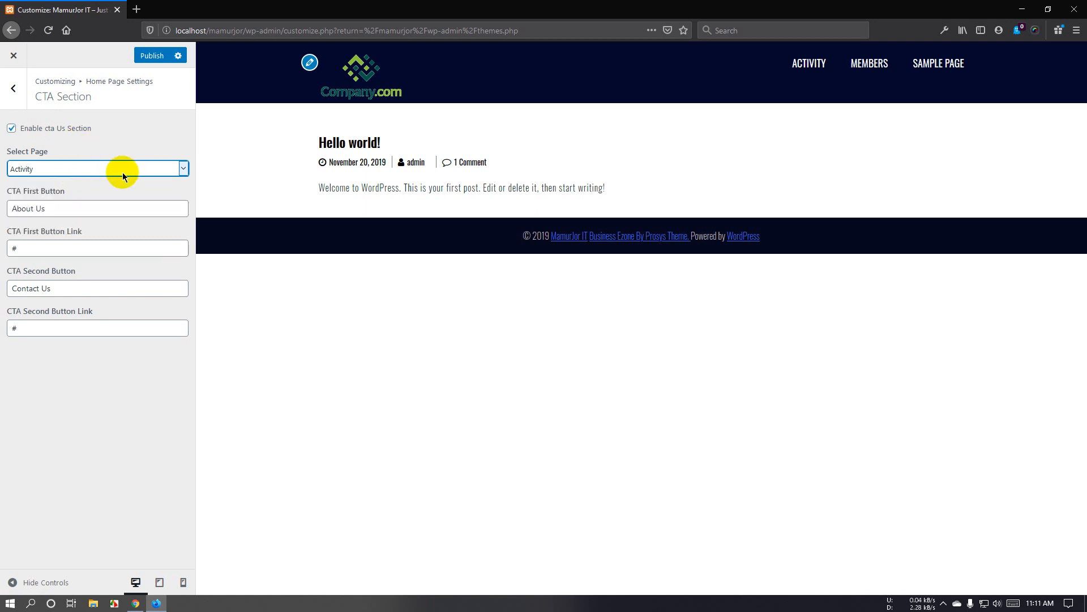
{"action": "left_click", "coordinate": [105, 170]}
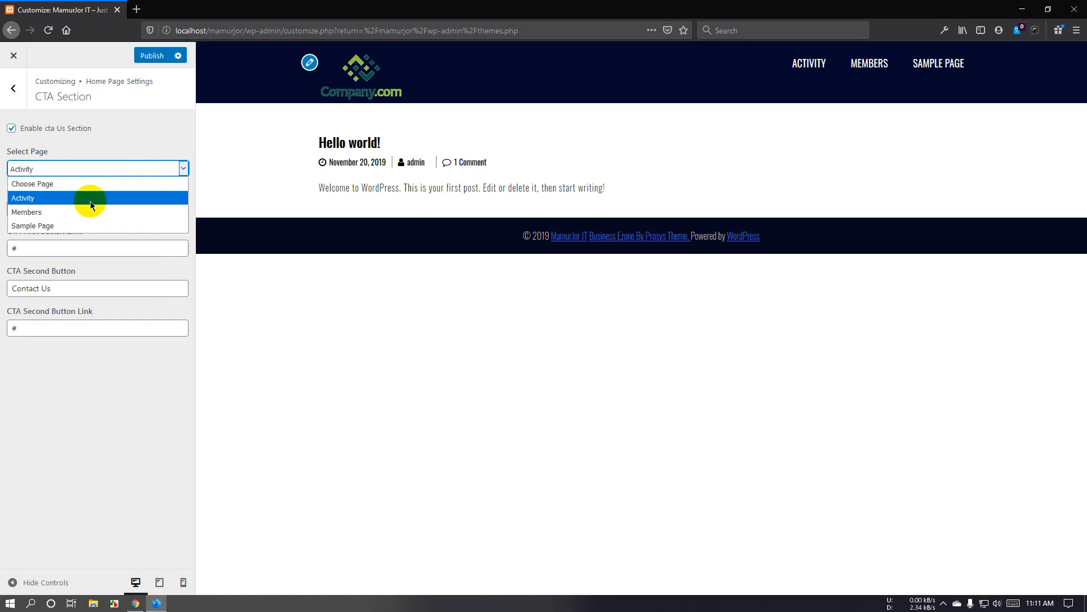
{"action": "left_click", "coordinate": [107, 172]}
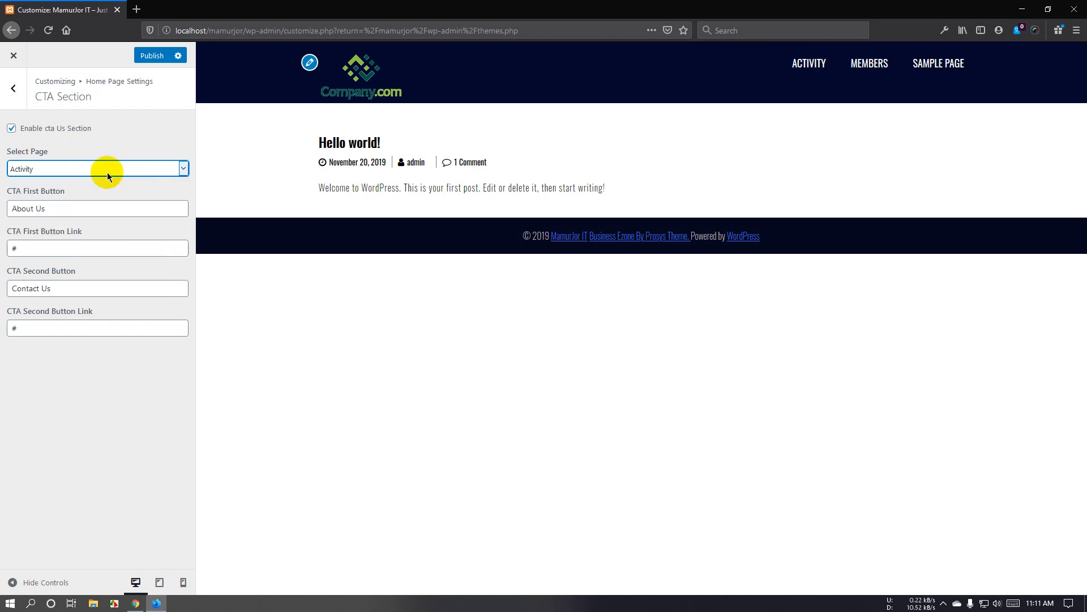
Review the text and link fields of both CTA buttons and return to the Home Page Settings
{"action": "left_click", "coordinate": [83, 208]}
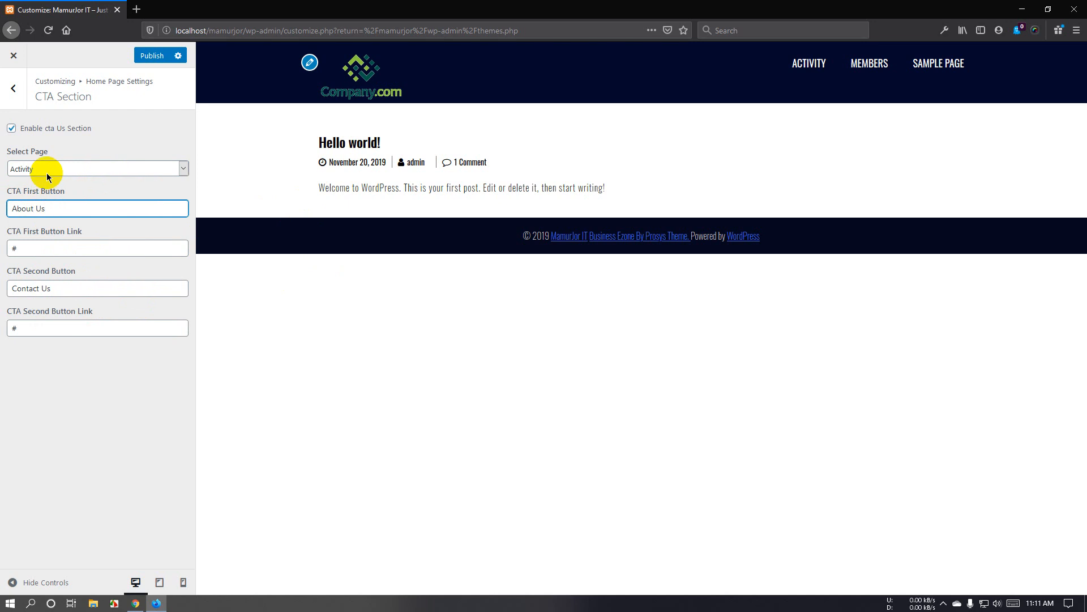
{"action": "left_click_drag", "start_coordinate": [62, 208], "coordinate": [9, 208]}
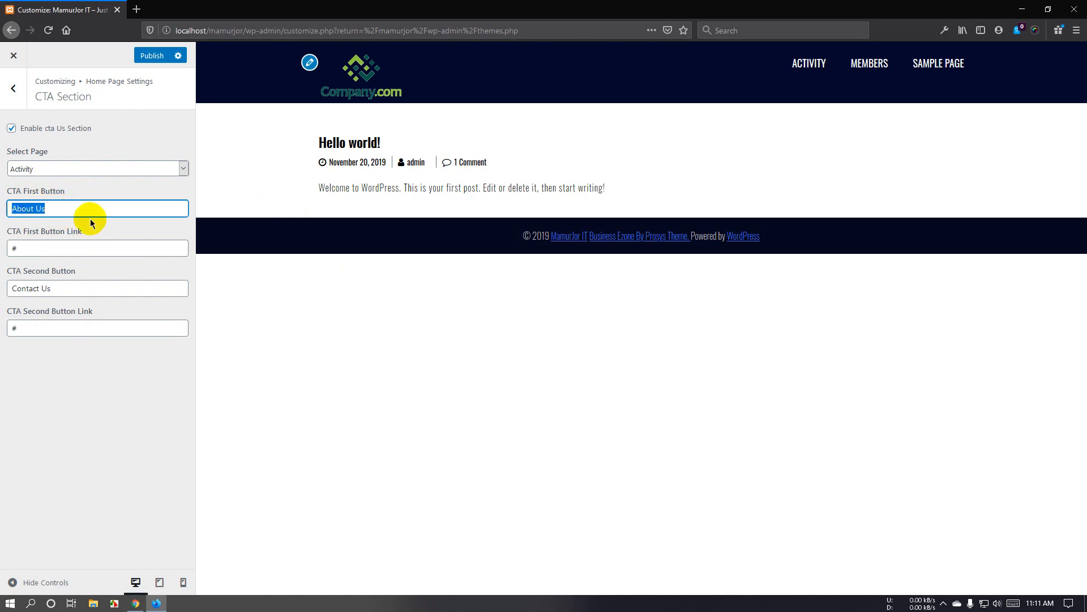
{"action": "left_click", "coordinate": [82, 211]}
{"action": "left_click", "coordinate": [43, 247]}
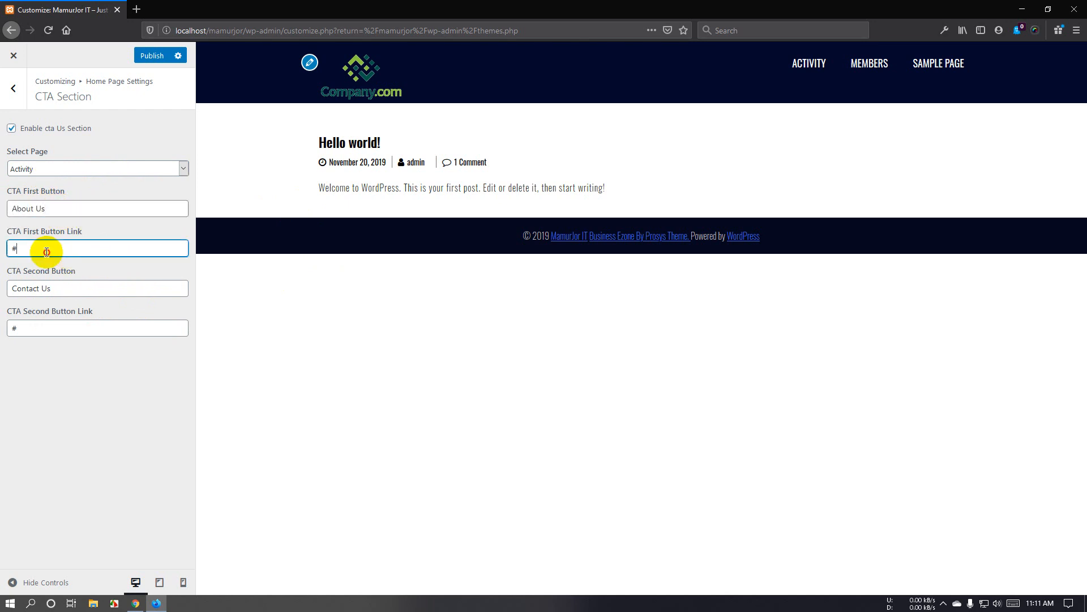
{"action": "left_click", "coordinate": [67, 293]}
{"action": "left_click", "coordinate": [80, 328]}
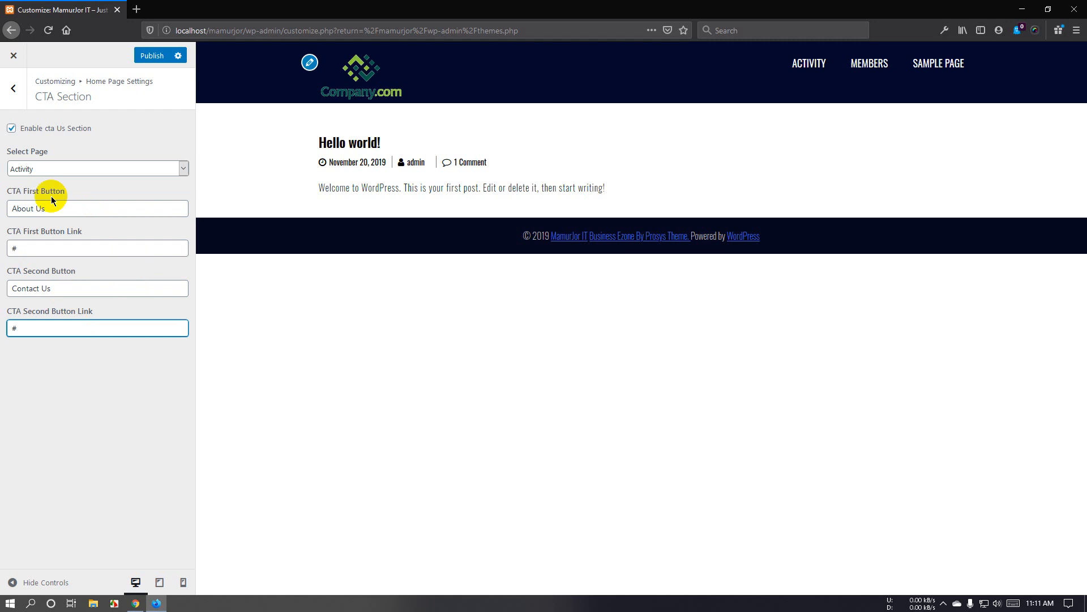
{"action": "left_click", "coordinate": [13, 88]}
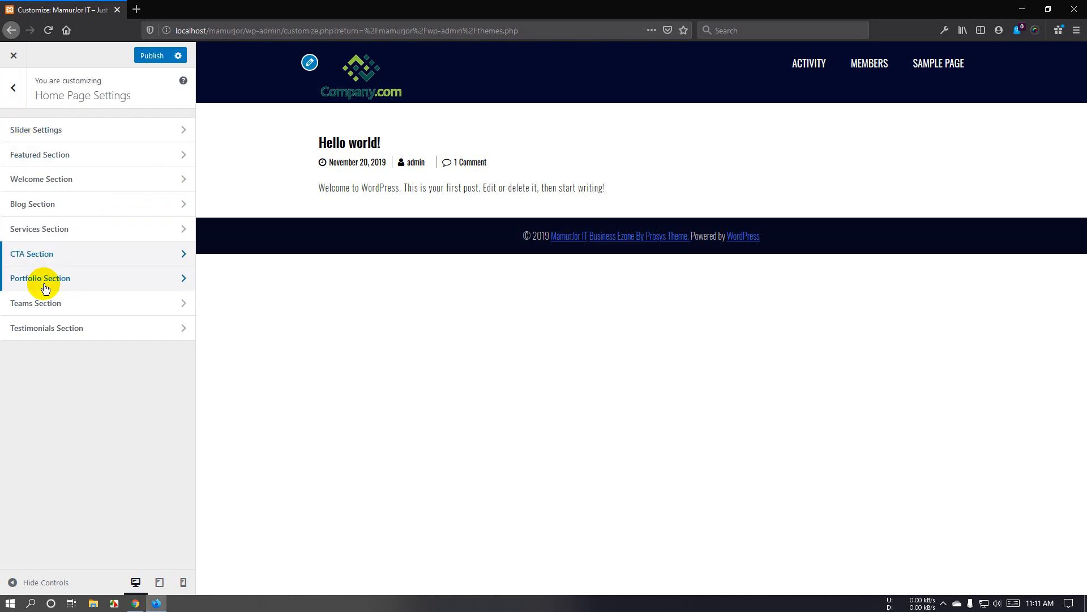
Open the Portfolio Section settings and review the choices for its page and first post
{"action": "left_click", "coordinate": [96, 281]}
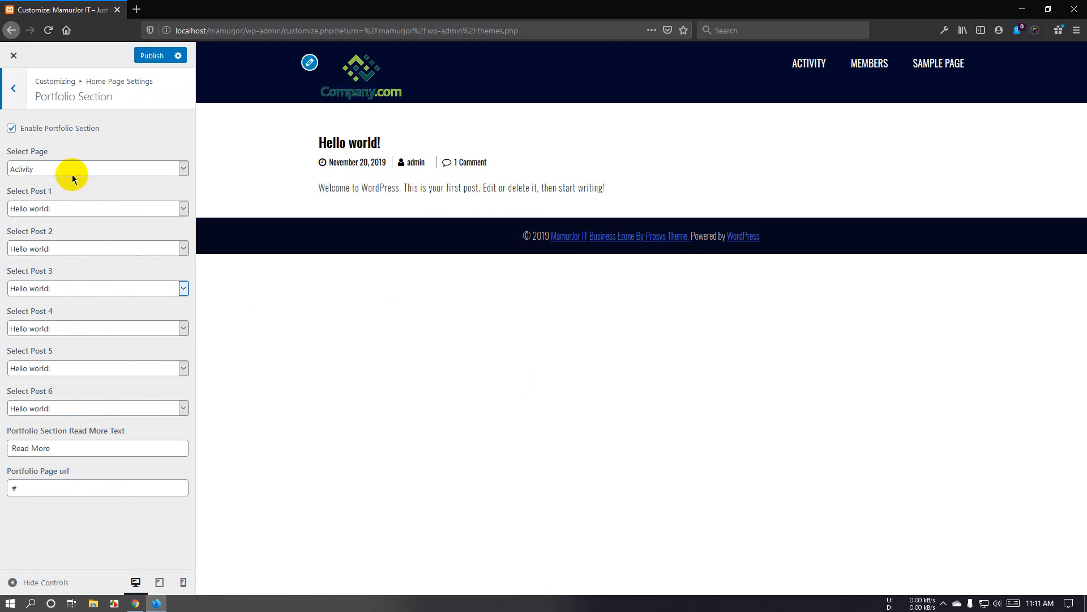
{"action": "left_click", "coordinate": [103, 171]}
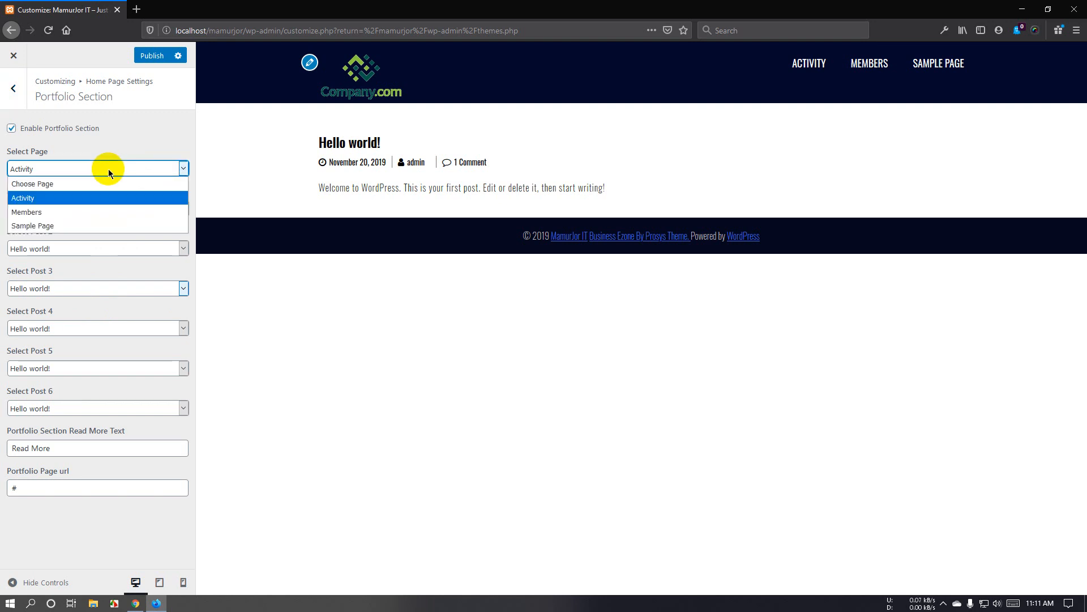
{"action": "left_click", "coordinate": [133, 169]}
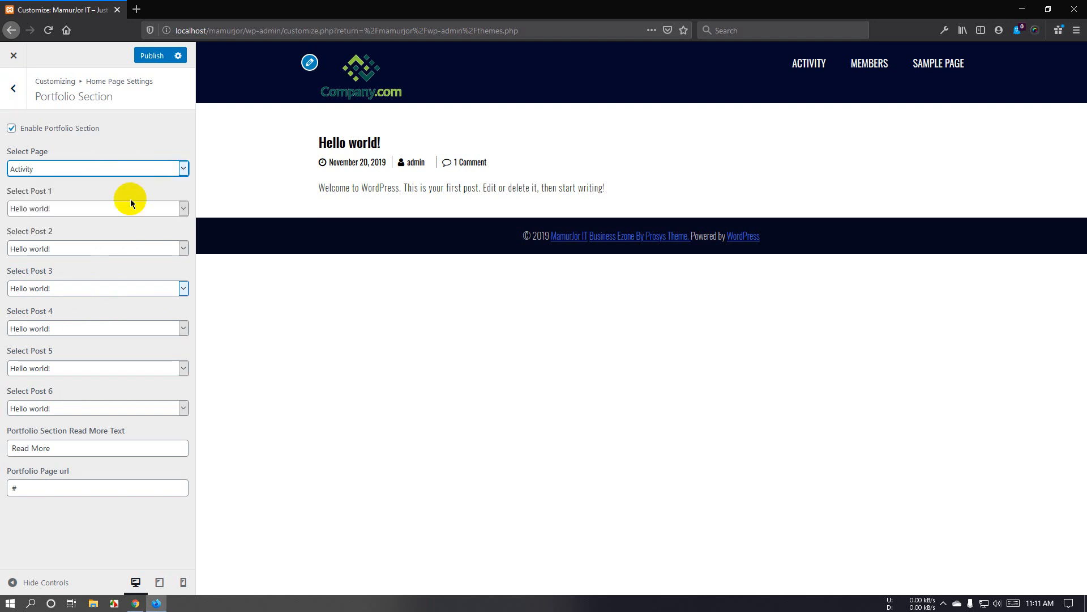
{"action": "left_click", "coordinate": [126, 209]}
{"action": "left_click", "coordinate": [126, 213]}
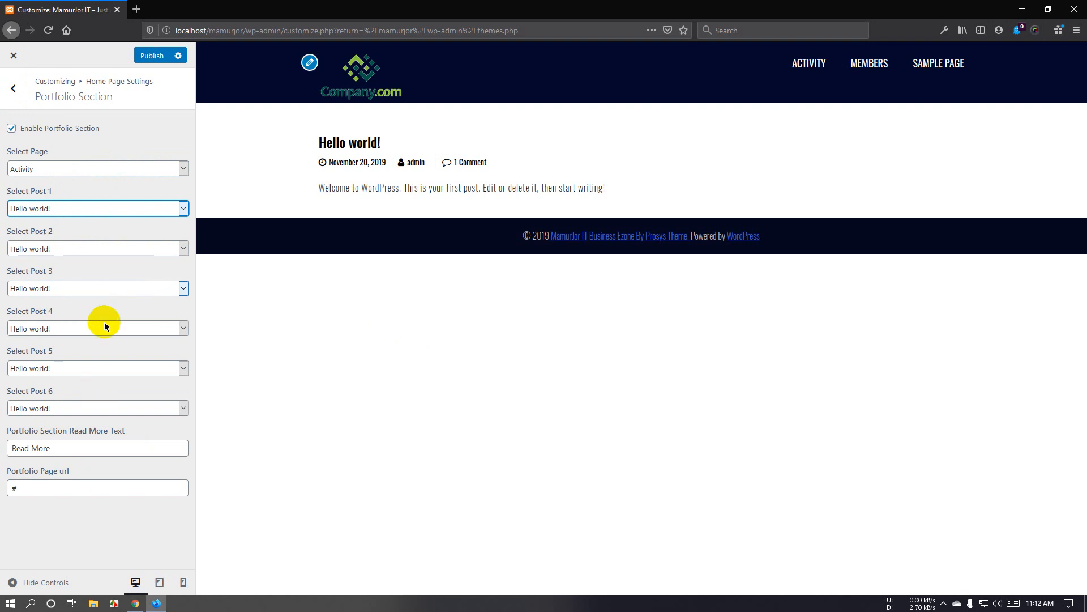
{"action": "left_click", "coordinate": [81, 168]}
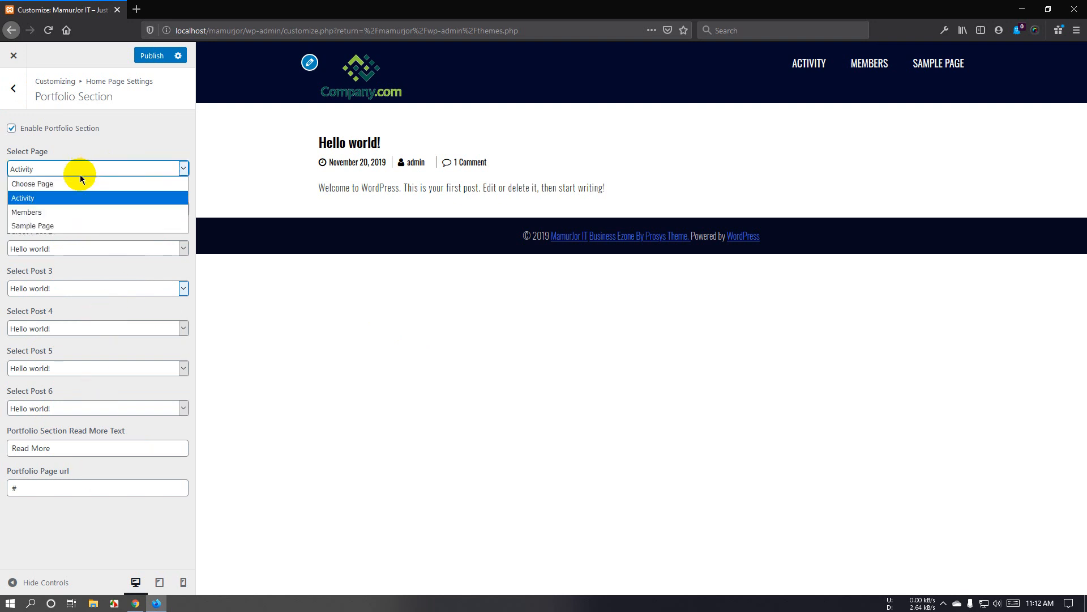
{"action": "left_click", "coordinate": [101, 169]}
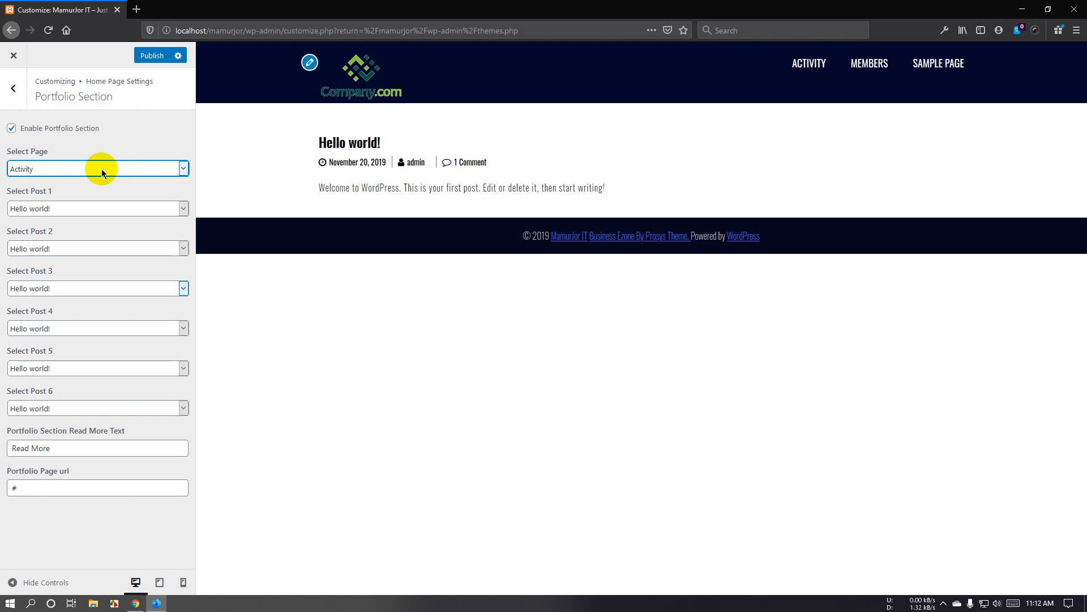
{"action": "left_click", "coordinate": [101, 170]}
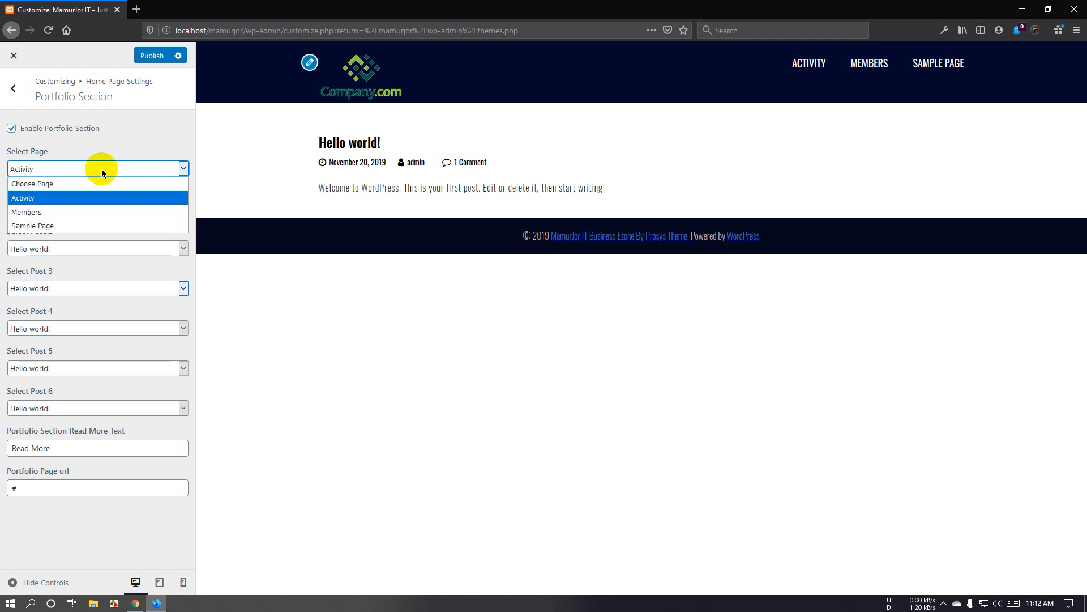
{"action": "left_click", "coordinate": [101, 166]}
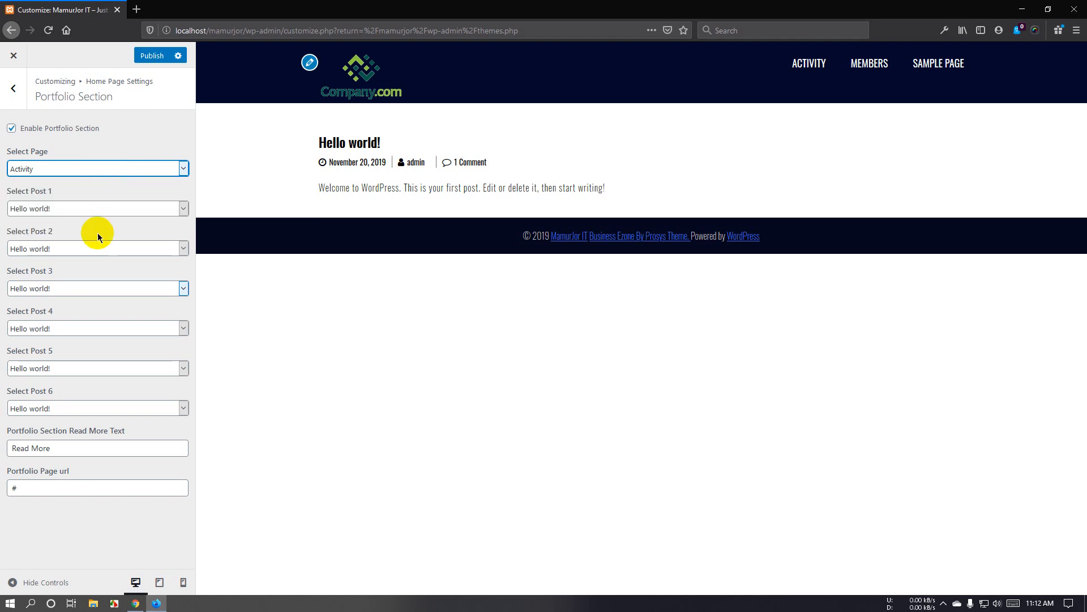
Review the Portfolio section's read more text and page URL, and return to the Home Page Settings
{"action": "left_click", "coordinate": [70, 451]}
{"action": "left_click_drag", "start_coordinate": [70, 451], "coordinate": [12, 446]}
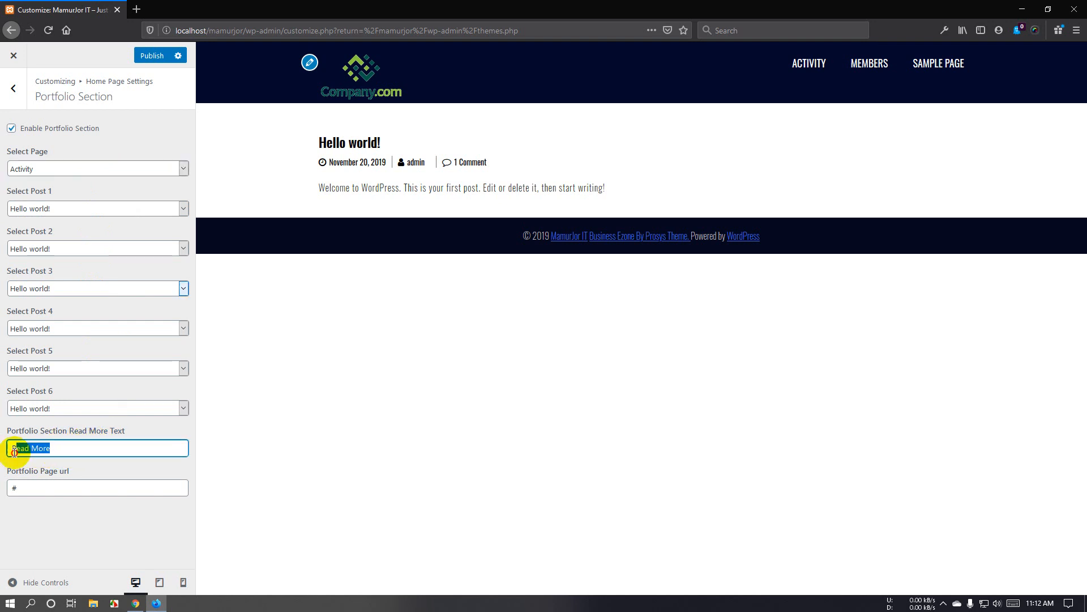
{"action": "left_click", "coordinate": [30, 451]}
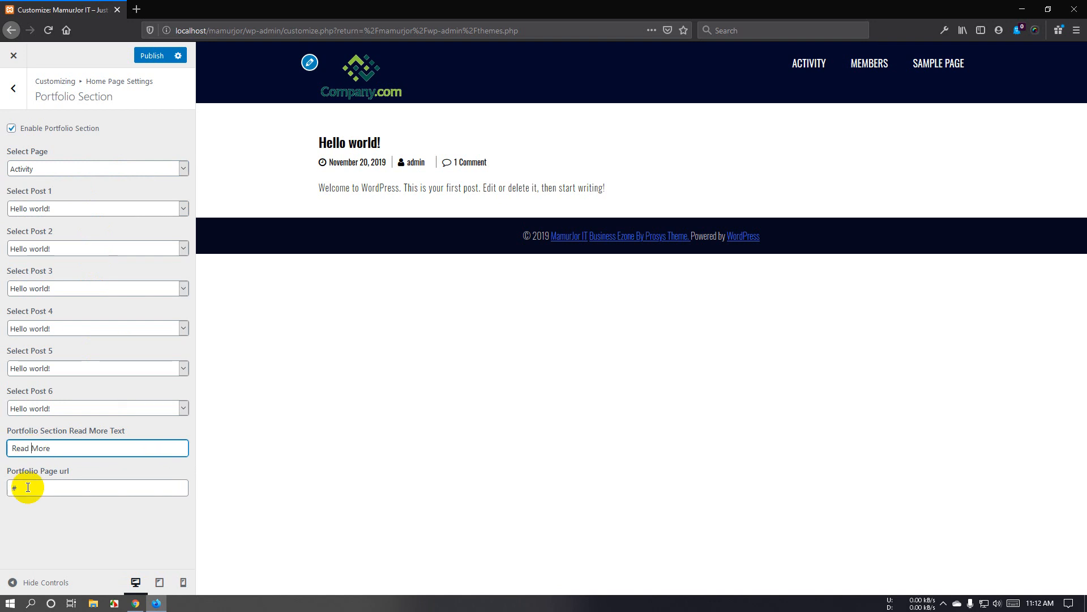
{"action": "left_click_drag", "start_coordinate": [26, 488], "coordinate": [9, 486]}
{"action": "left_click", "coordinate": [29, 490]}
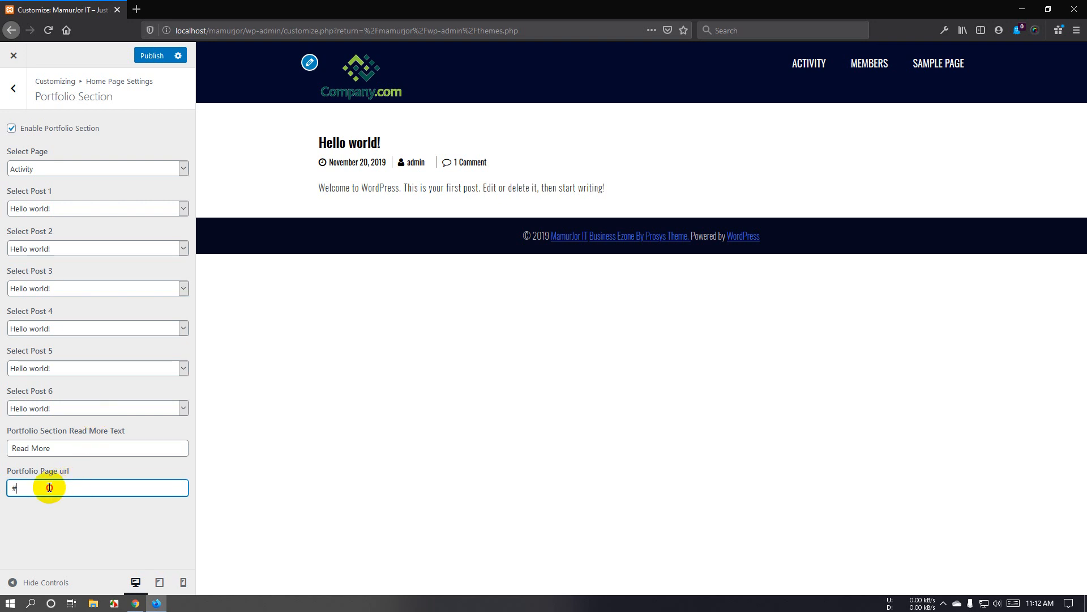
{"action": "left_click", "coordinate": [13, 88]}
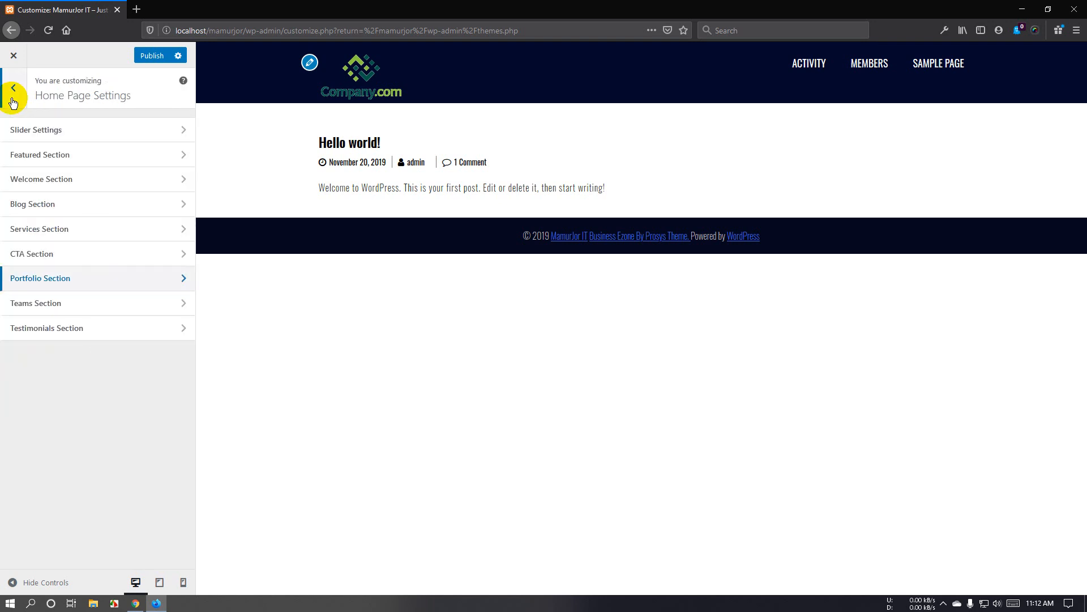
Examine the page and category choices in the Teams Section settings and return to the Home Page Settings
{"action": "left_click", "coordinate": [110, 315]}
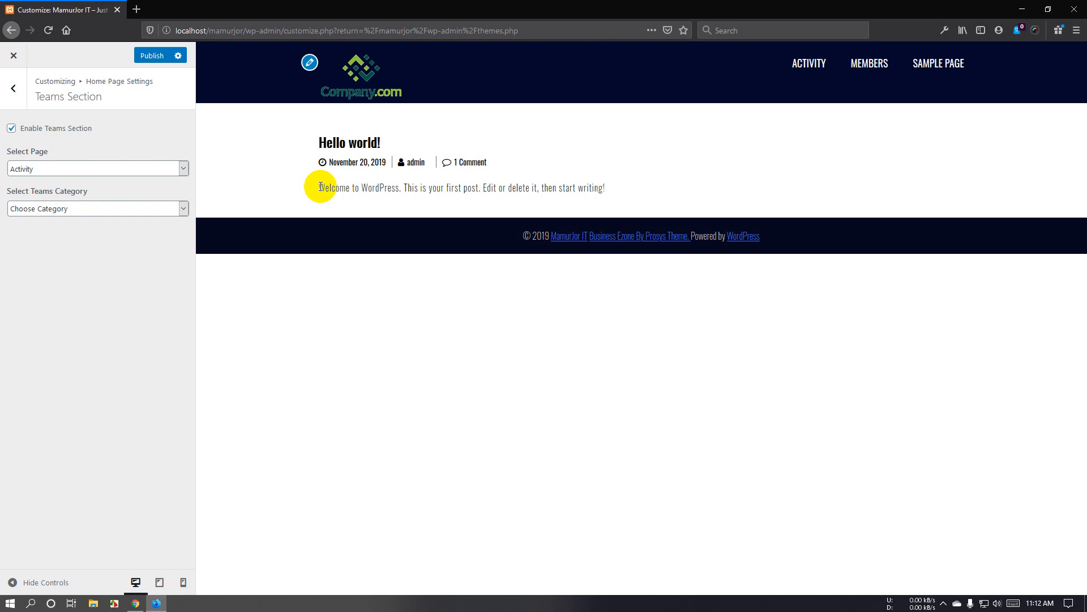
{"action": "left_click", "coordinate": [89, 170]}
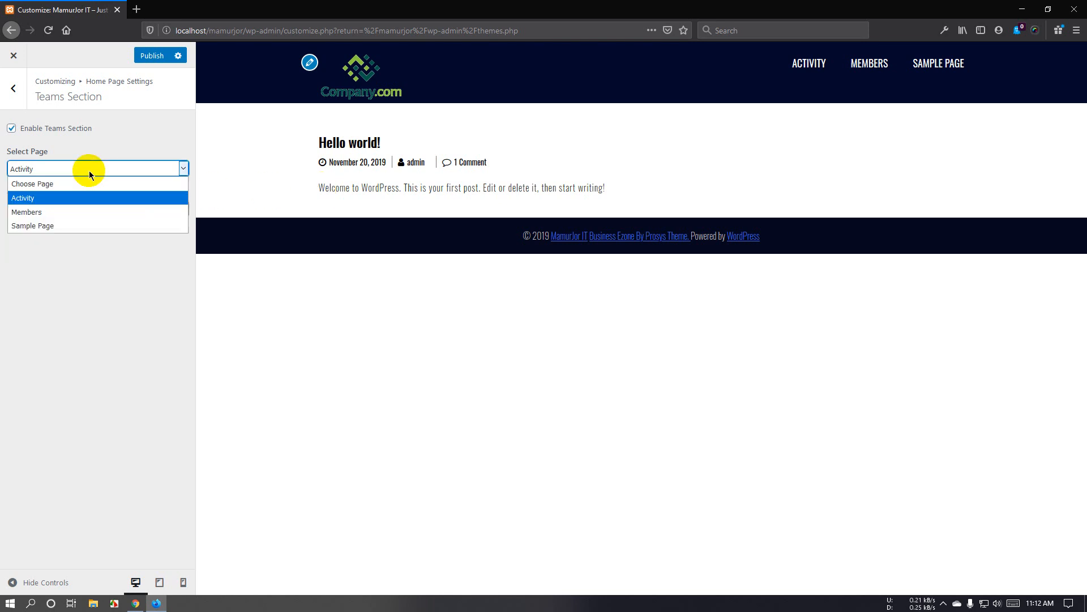
{"action": "left_click", "coordinate": [101, 168]}
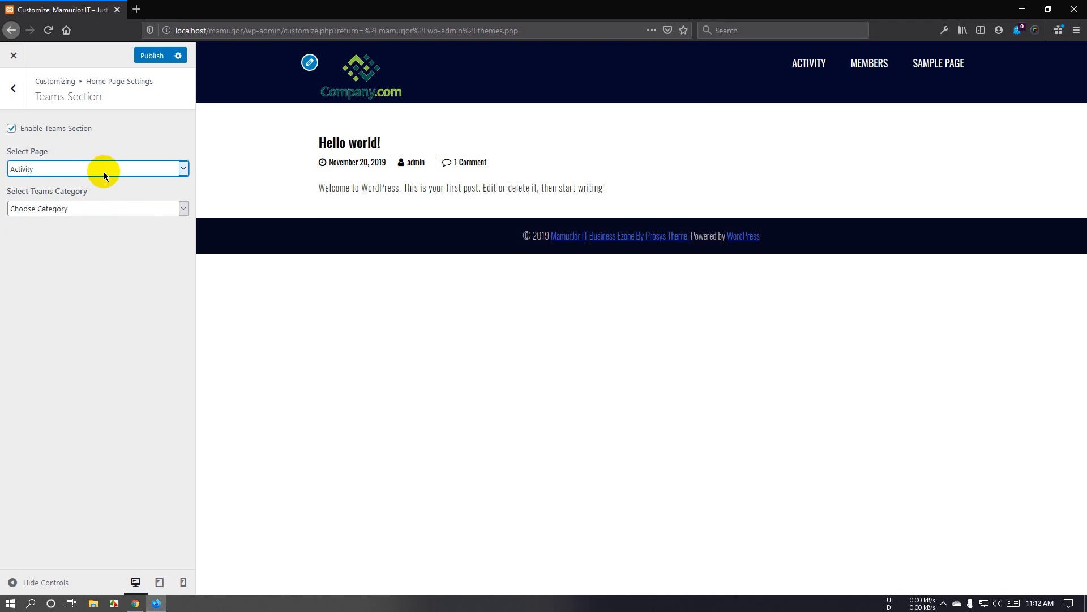
{"action": "left_click", "coordinate": [83, 209]}
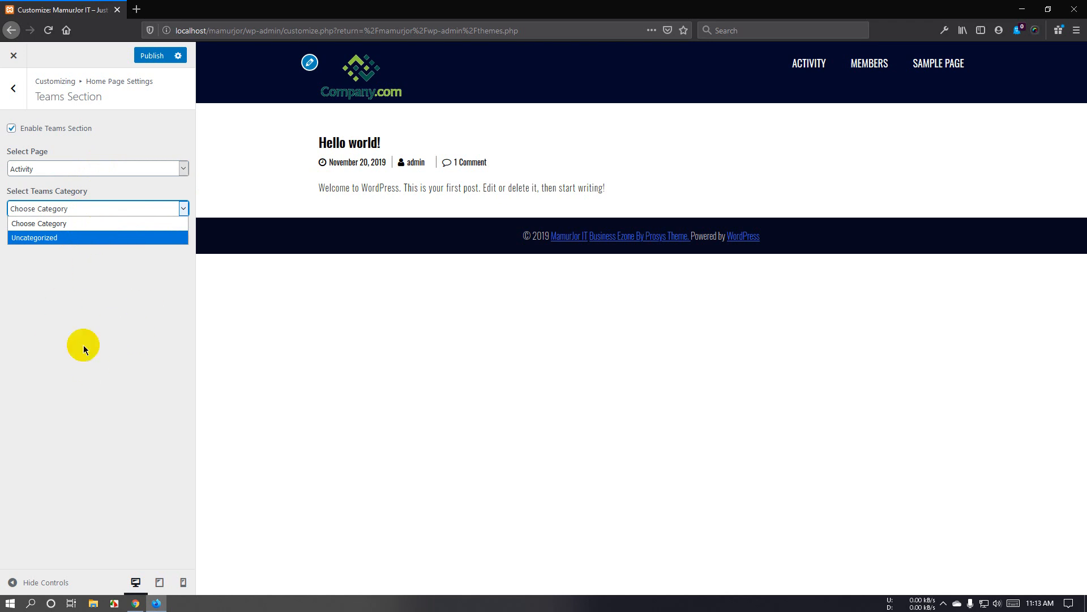
{"action": "left_click", "coordinate": [95, 212]}
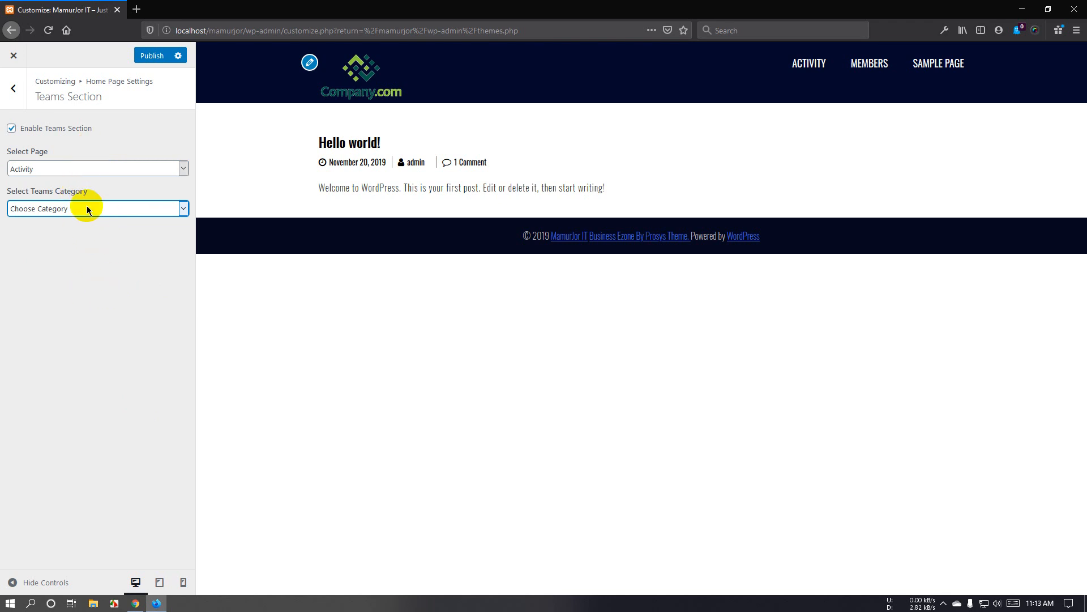
{"action": "left_click", "coordinate": [13, 88]}
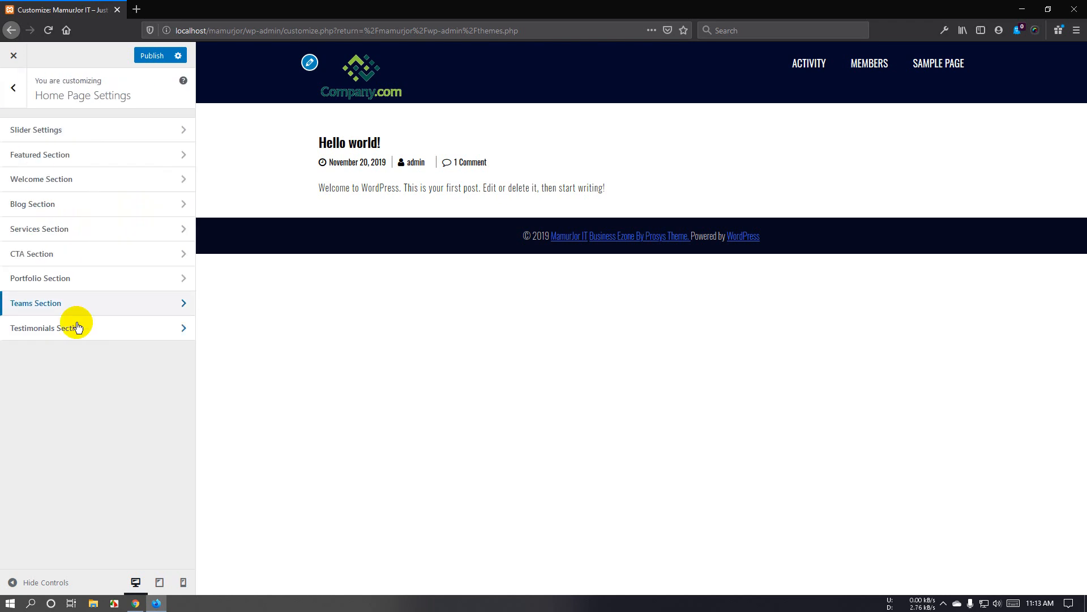
Examine the page and category choices in the Testimonials Section settings and return to the main customizer list
{"action": "left_click", "coordinate": [110, 332]}
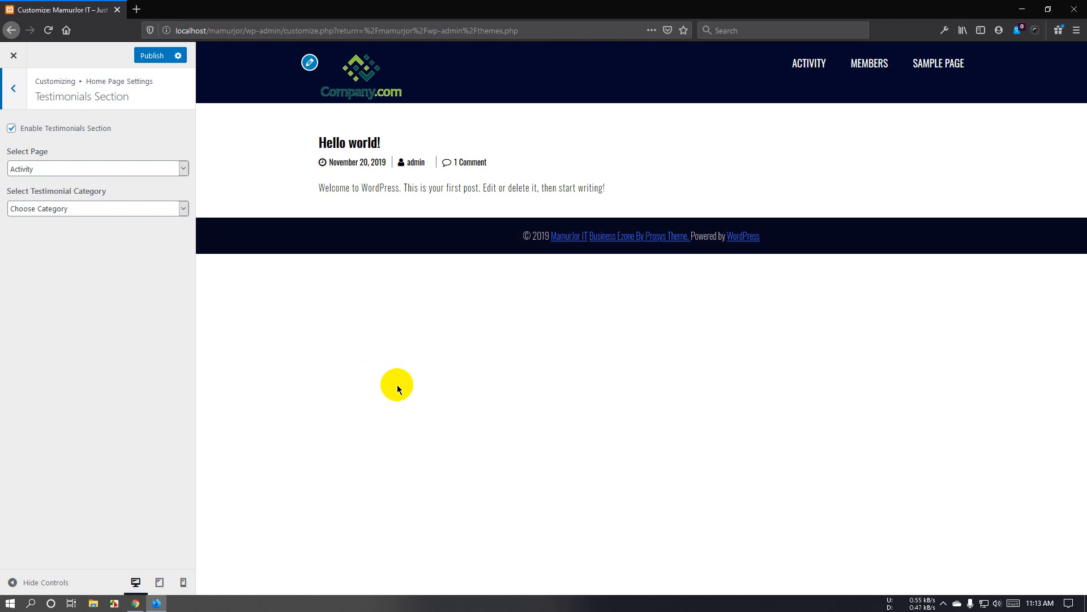
{"action": "left_click", "coordinate": [98, 172]}
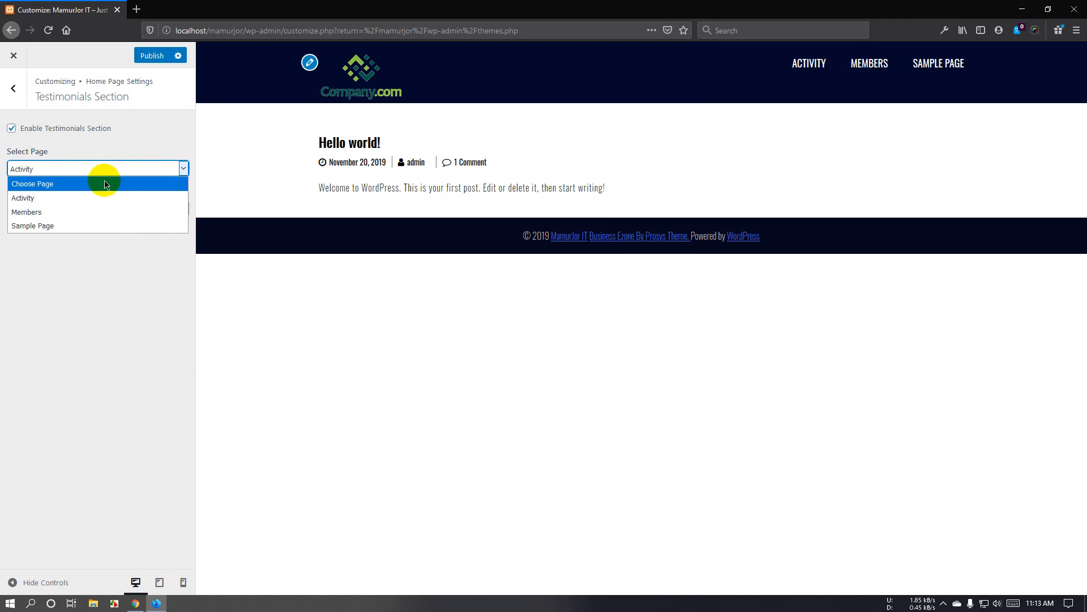
{"action": "left_click", "coordinate": [113, 170]}
{"action": "left_click", "coordinate": [94, 168]}
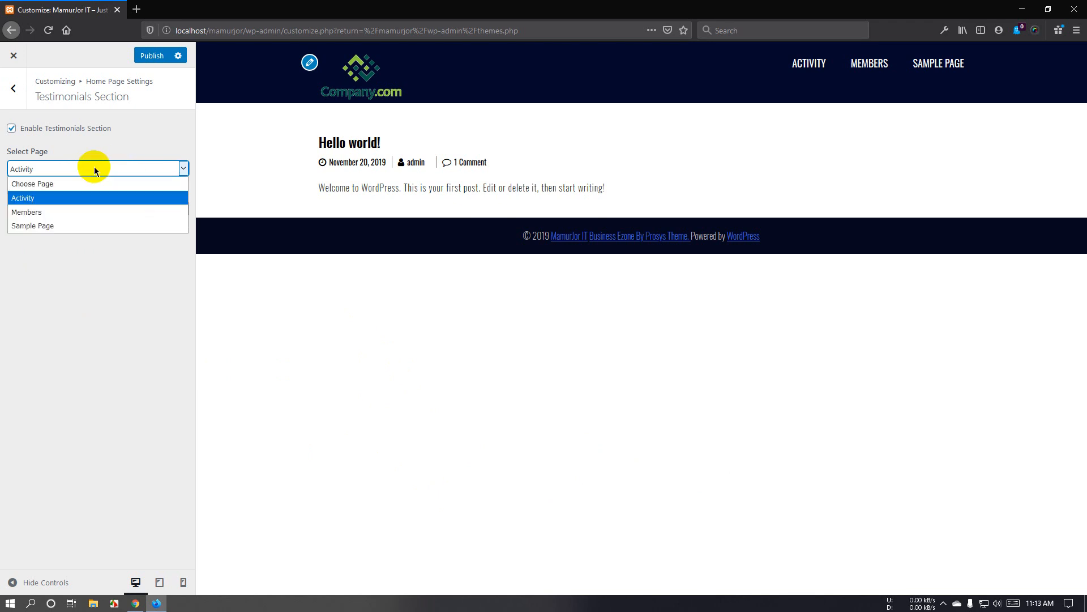
{"action": "left_click", "coordinate": [94, 169]}
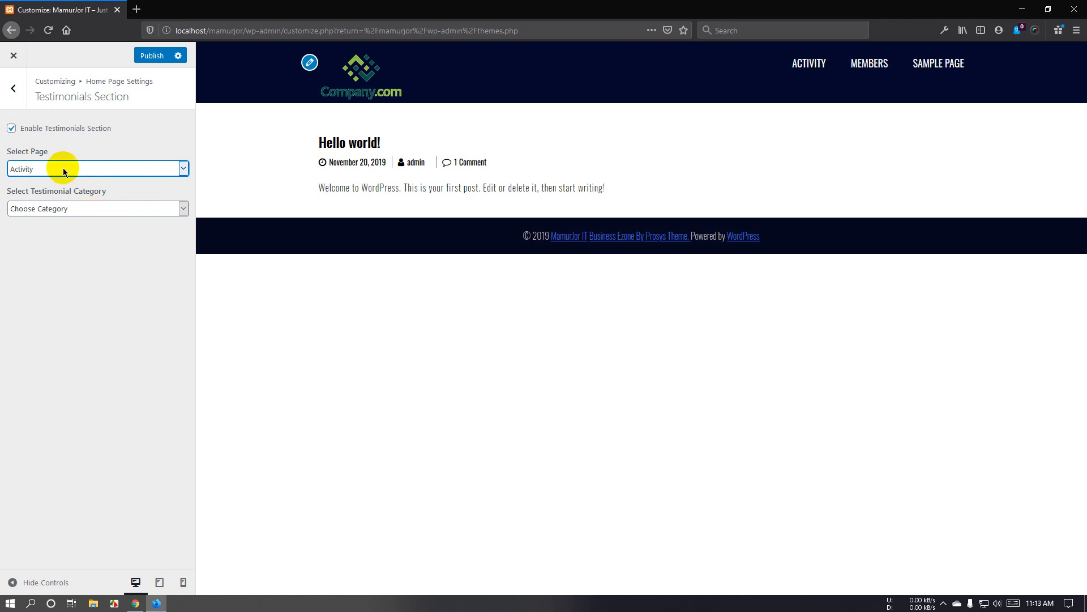
{"action": "left_click", "coordinate": [74, 214]}
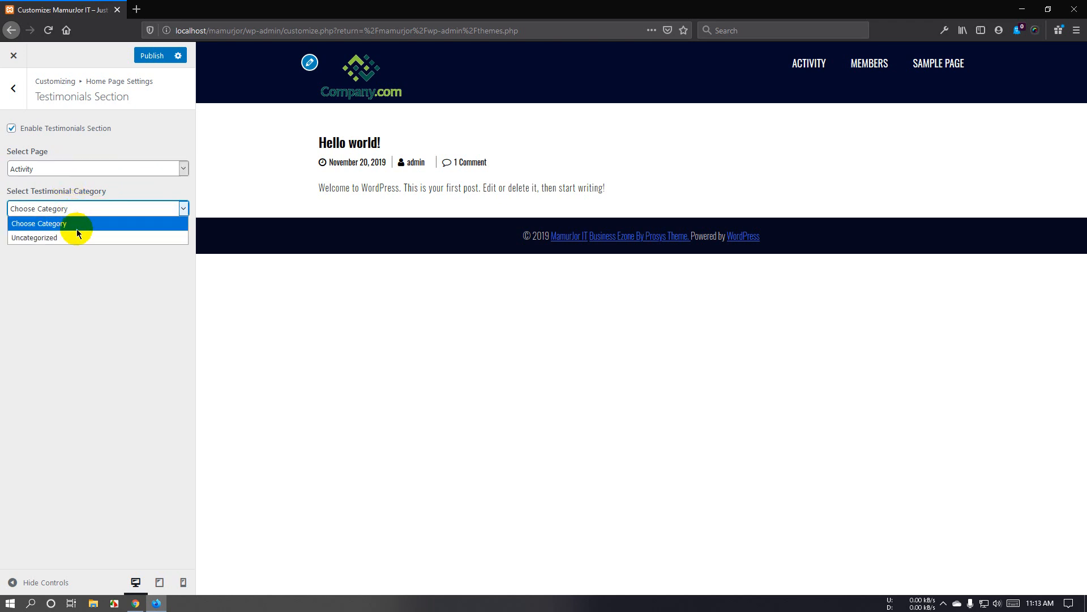
{"action": "left_click", "coordinate": [86, 206]}
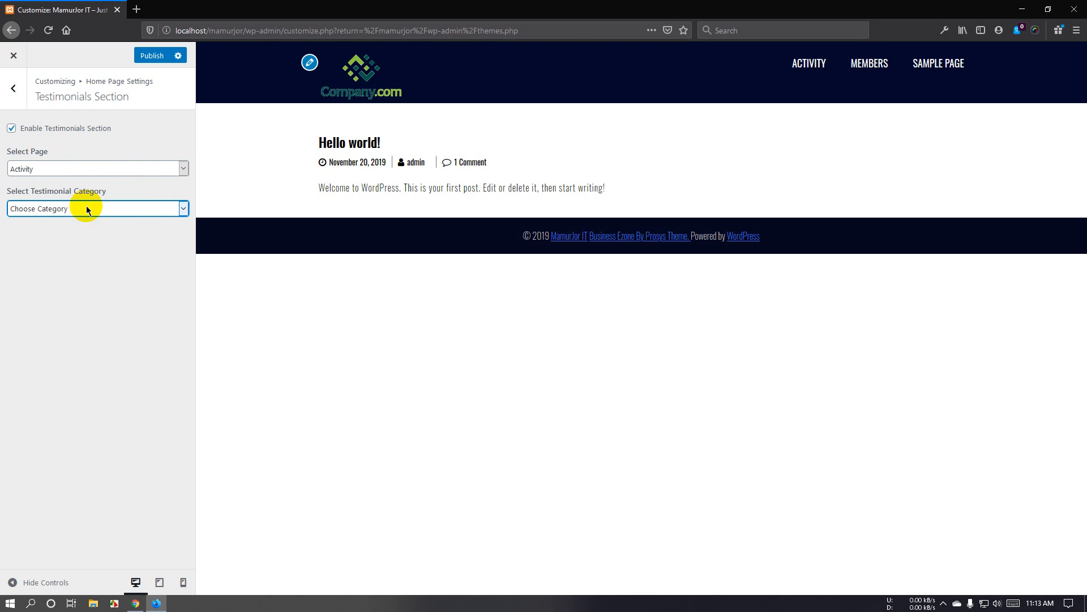
{"action": "left_click", "coordinate": [12, 88]}
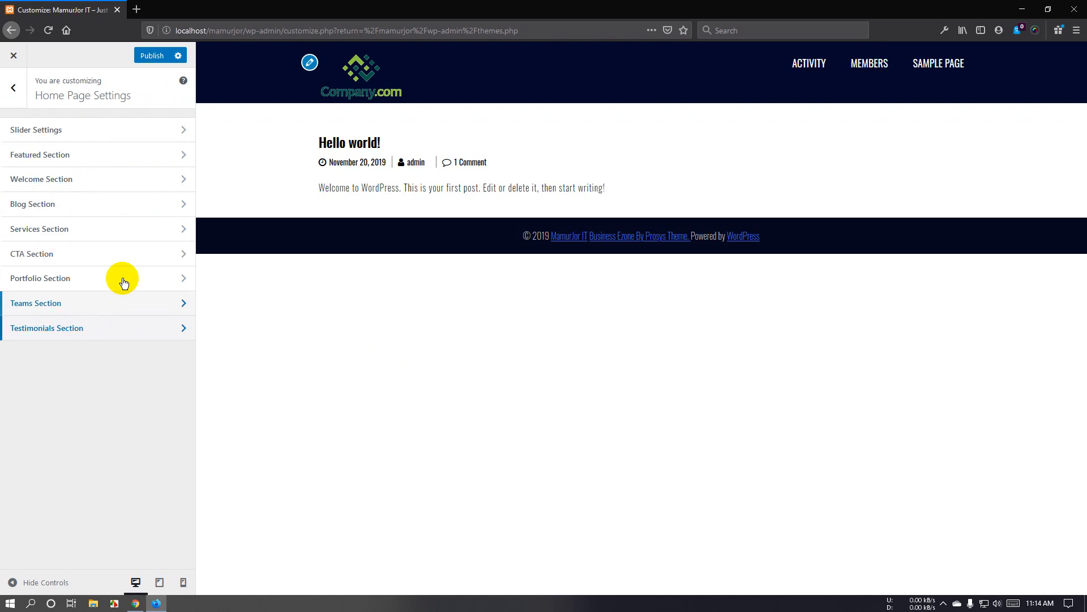
{"action": "left_click", "coordinate": [12, 88]}
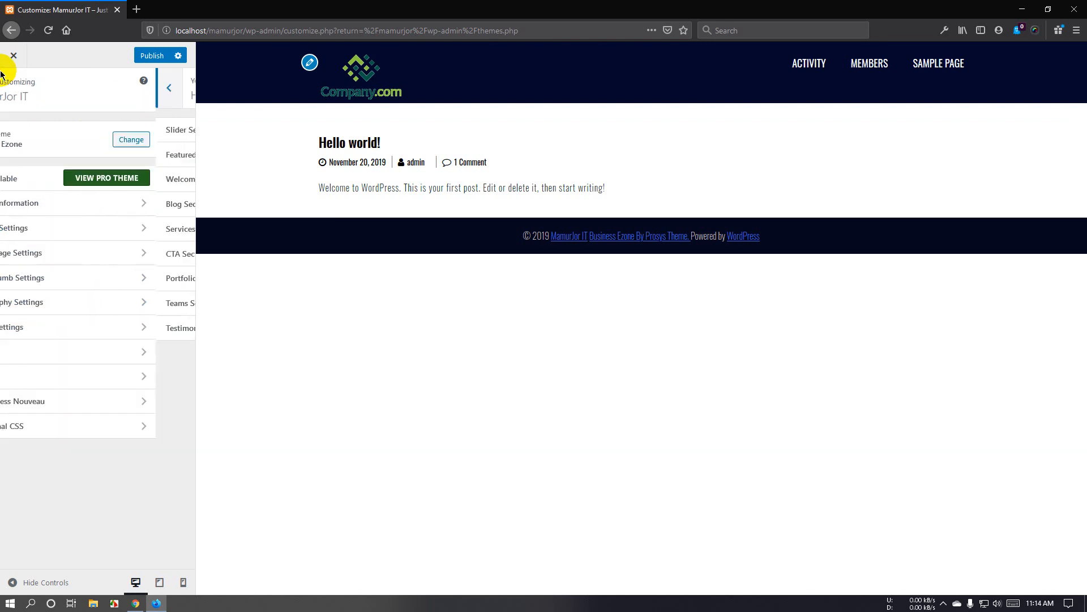